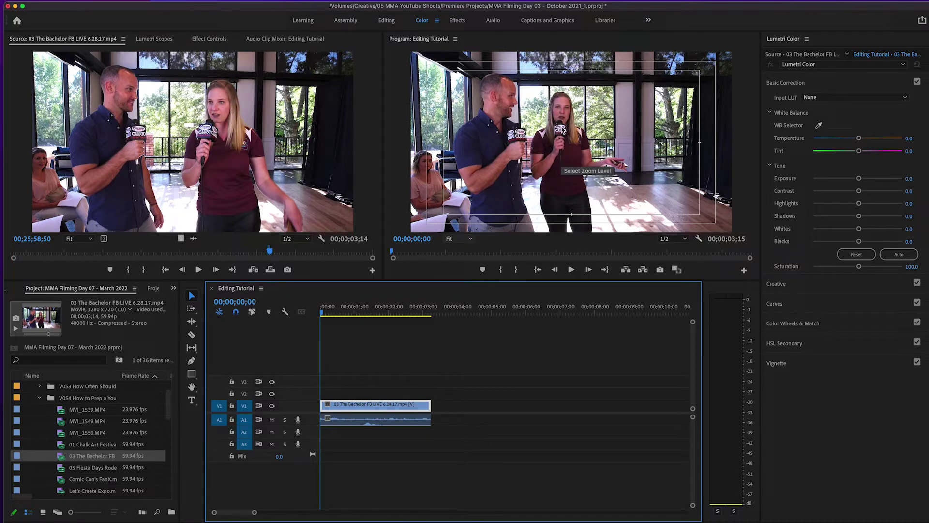
Step: Search the Effects panel for 'blur' and apply Gaussian Blur to the interview clip on V1
left_click(173, 288)
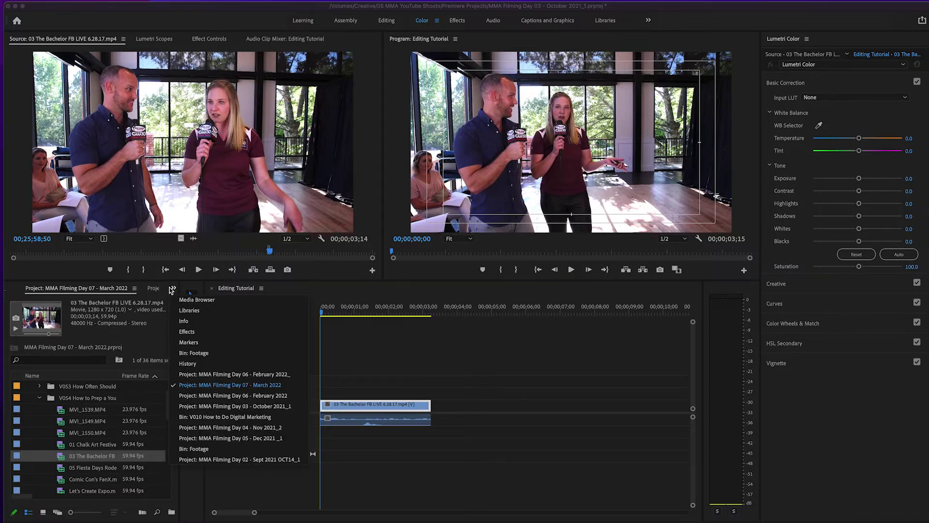
left_click(189, 334)
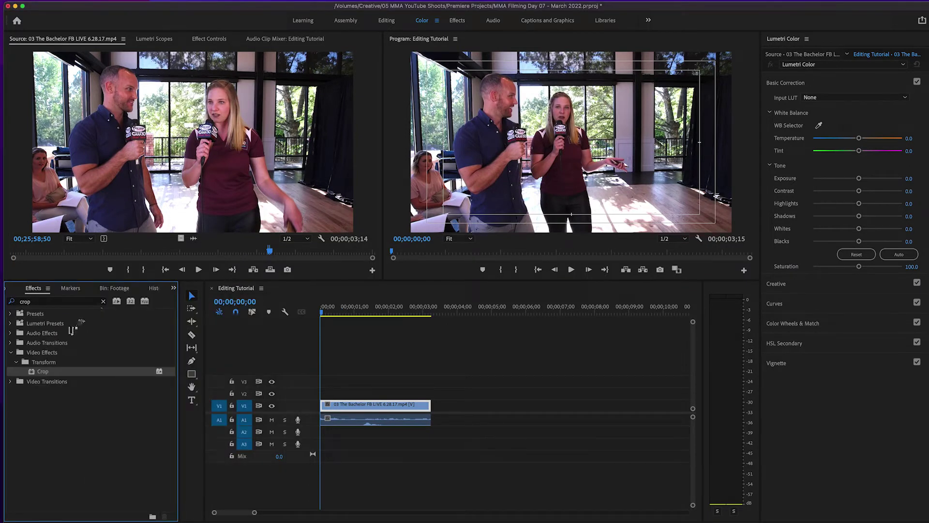
left_click(103, 301)
left_click(86, 302)
type("blur")
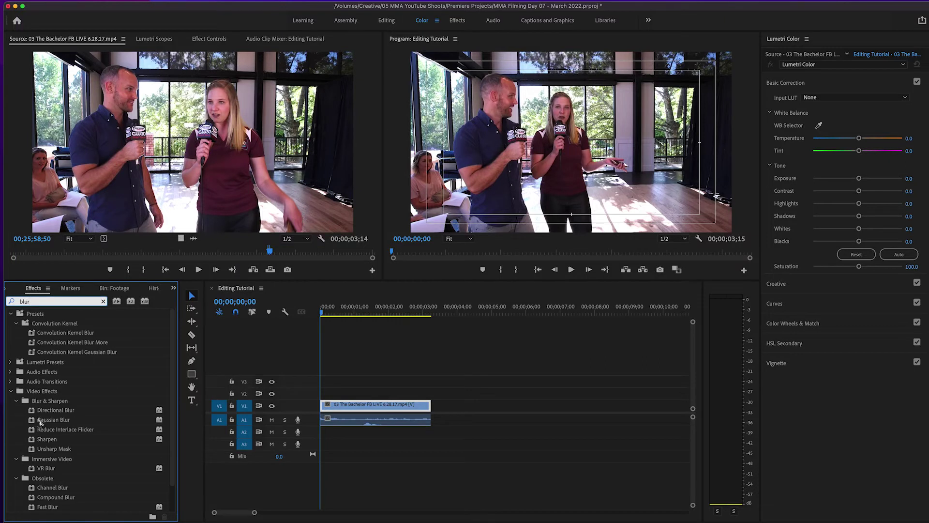
left_click_drag(40, 421, 368, 403)
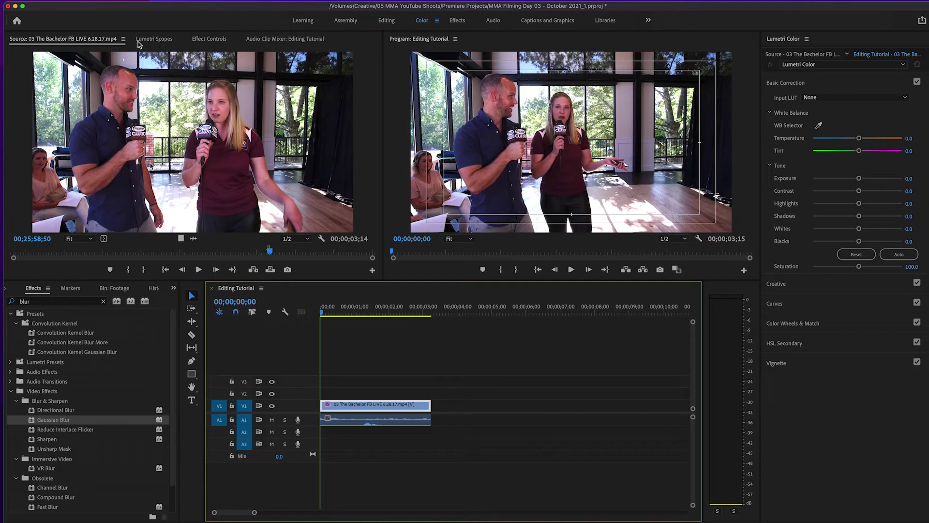
left_click(206, 39)
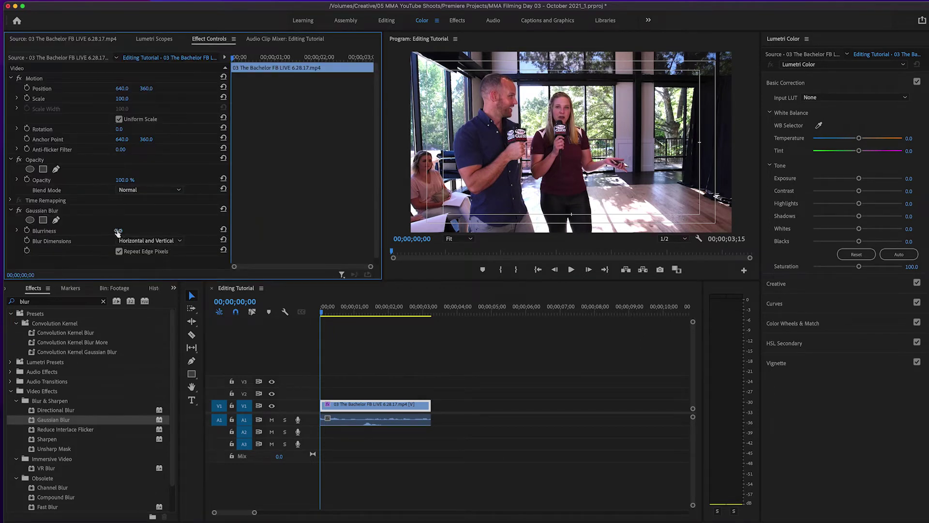
Step: Preview Gaussian Blur's Blurriness, then draw Mask (1) around the woman's microphone logo
left_click_drag(121, 231, 172, 231)
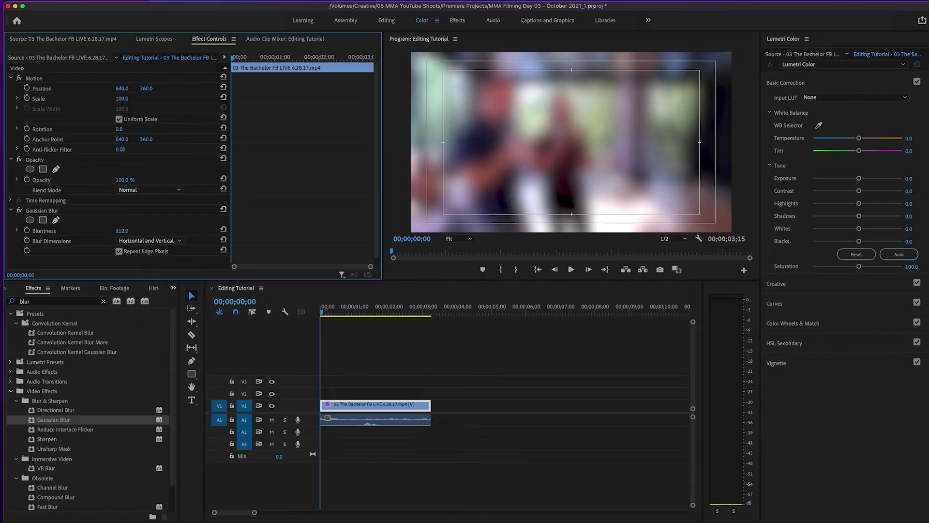
left_click_drag(121, 231, 96, 231)
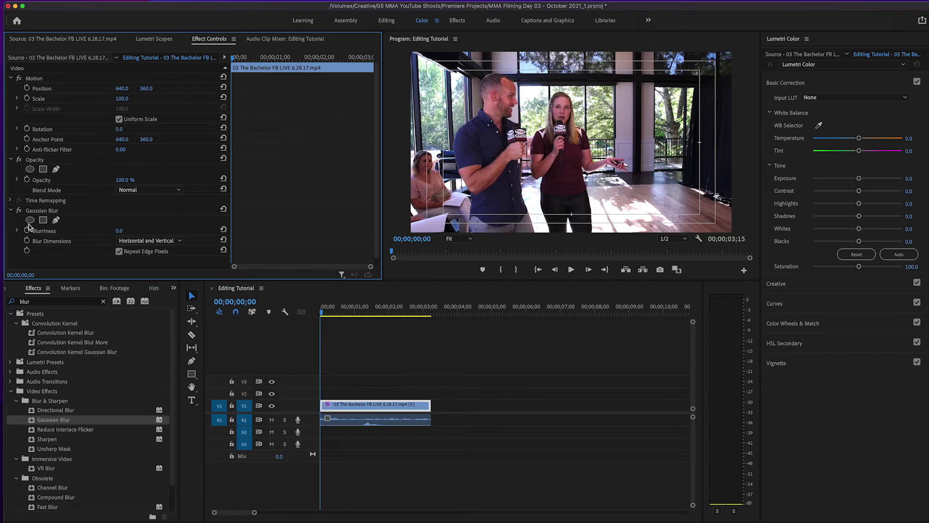
left_click(43, 221)
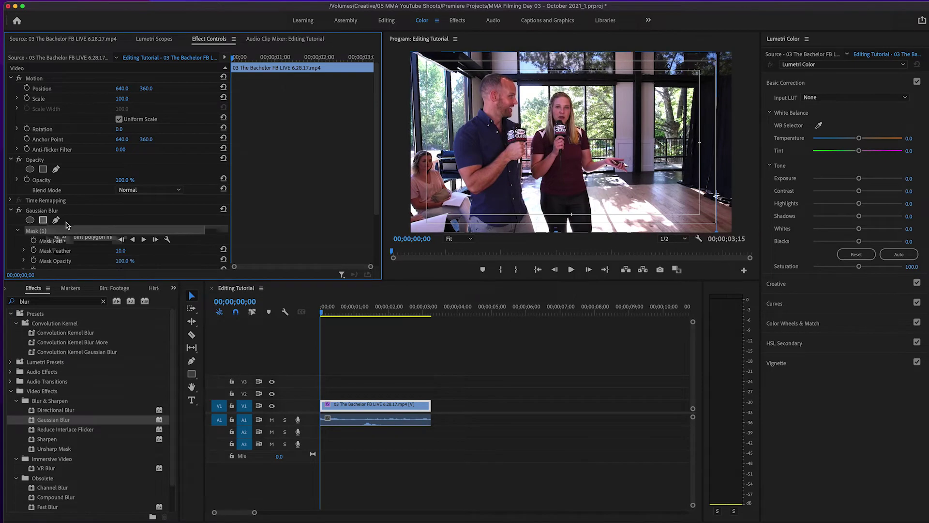
left_click(534, 168)
left_click_drag(535, 168, 554, 129)
left_click_drag(615, 127, 570, 141)
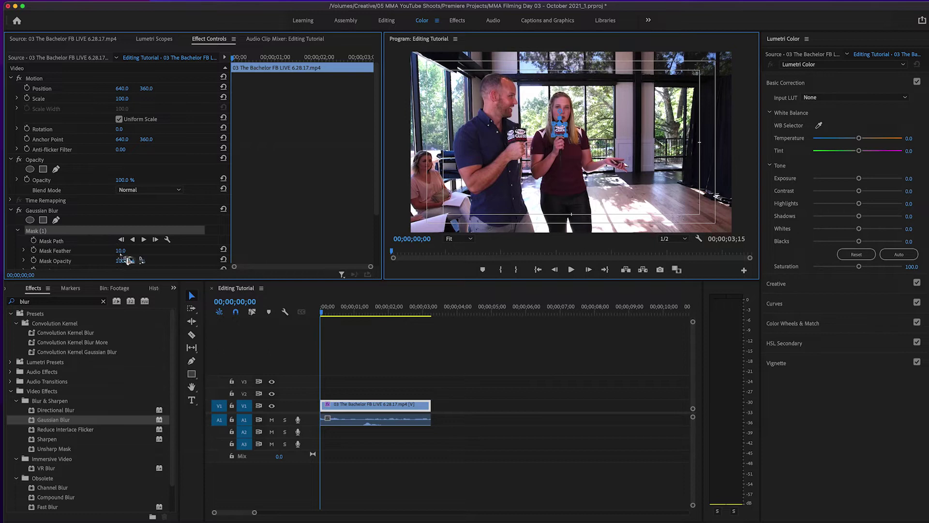
scroll(164, 260, "down", 2)
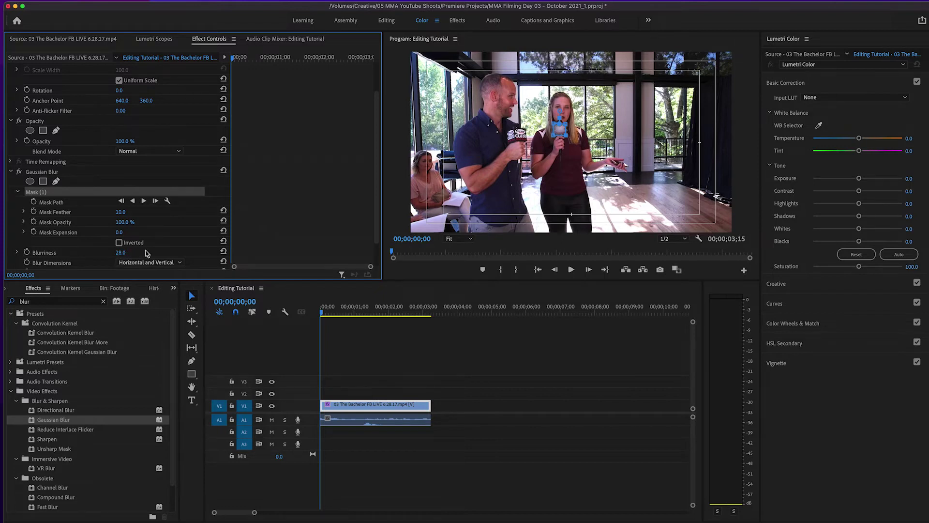
Step: At 00;00;01;40, select the interview clip's Mask (1) to inspect its outline on the frame
left_click(379, 310)
left_click(370, 343)
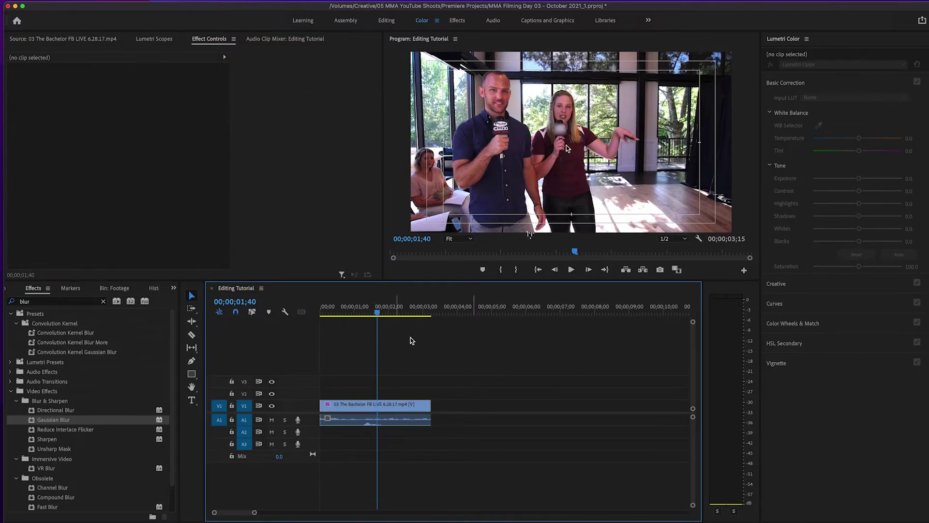
left_click(417, 405)
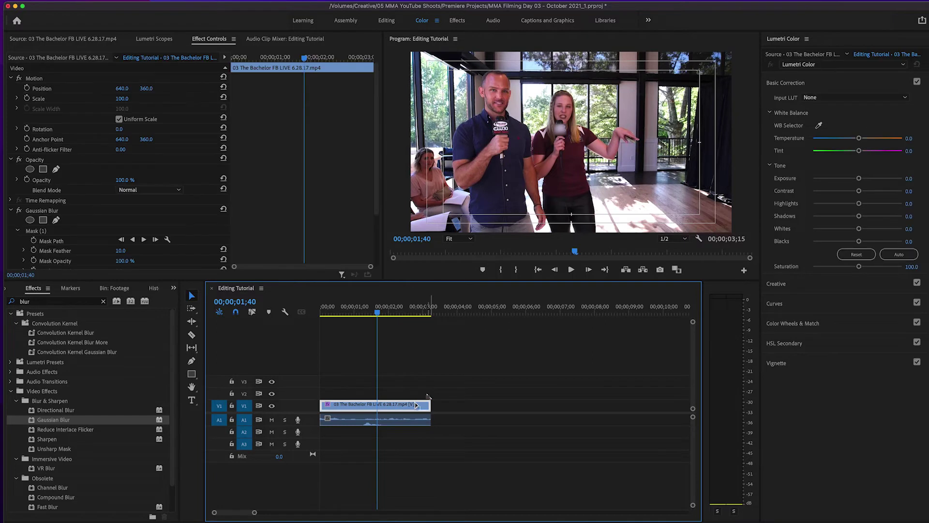
left_click(35, 230)
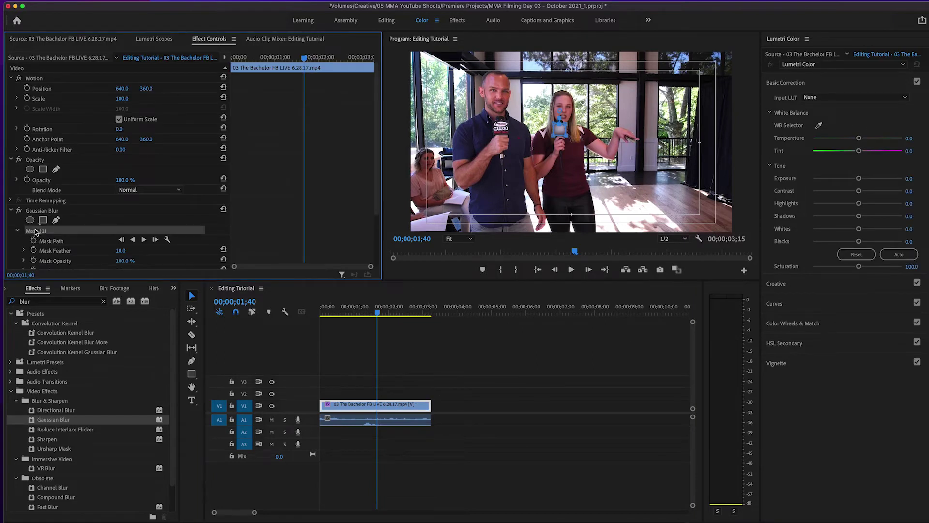
left_click(566, 135)
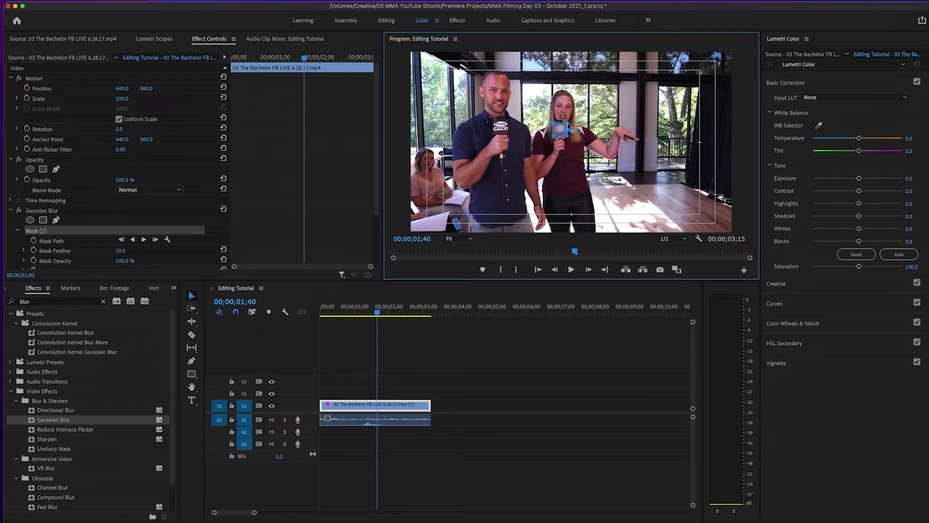
Step: Increase the mask feather slightly, then deselect the interview clip
scroll(297, 229, "down", 2)
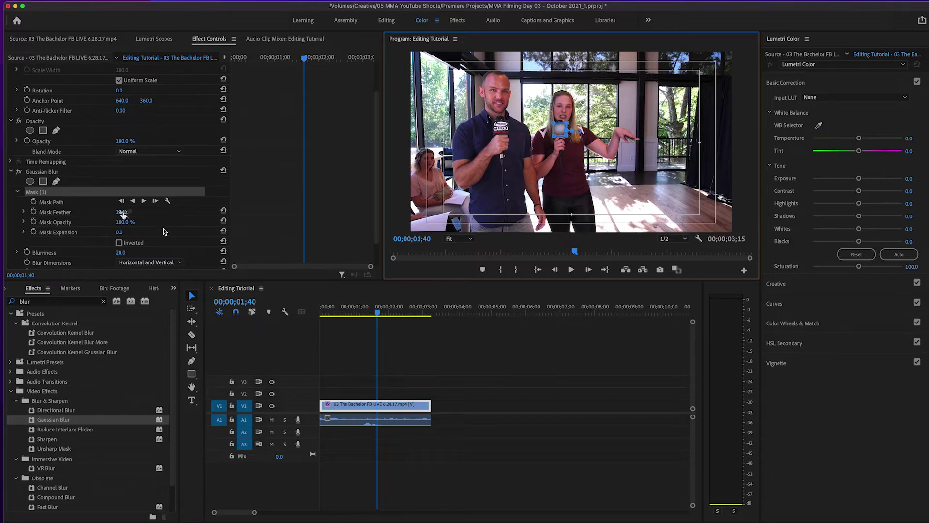
left_click_drag(115, 214, 123, 213)
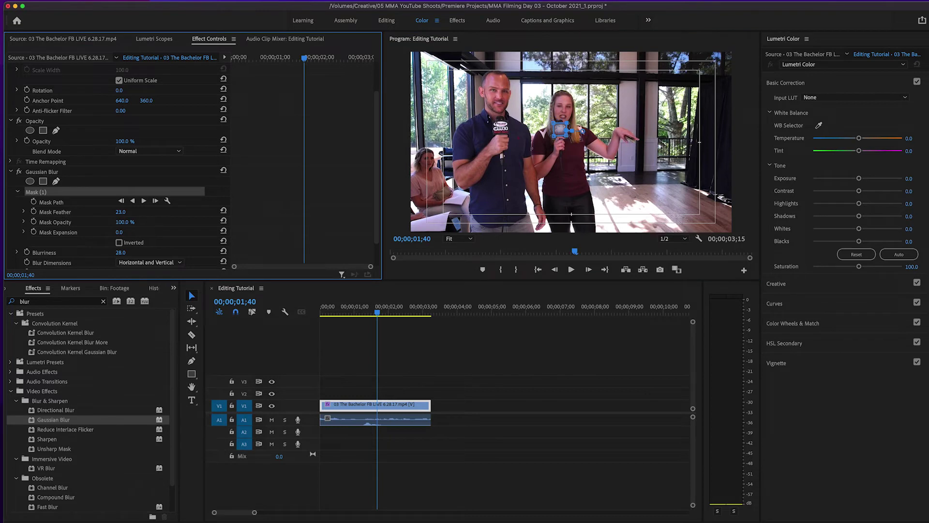
left_click(512, 340)
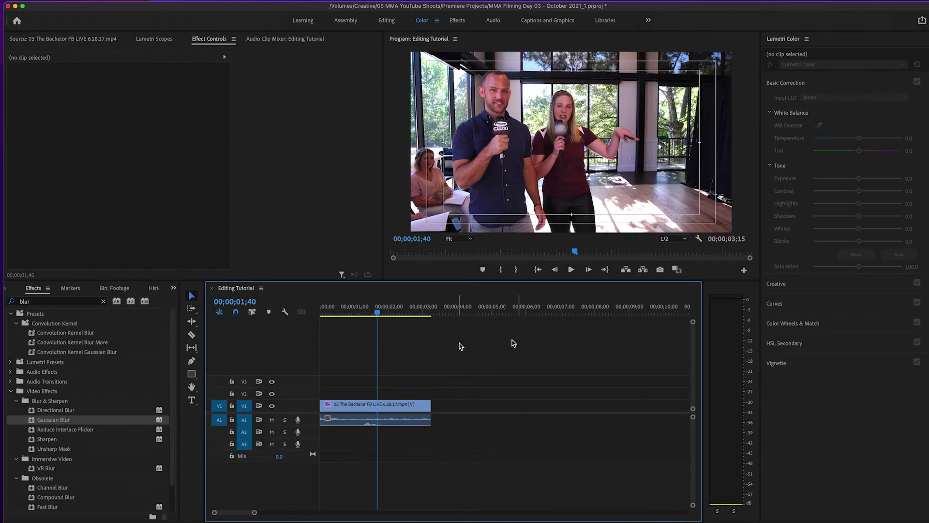
Step: Reselect the clip, raise Blurriness to 50 and reduce Mask Feather to 13
left_click(398, 405)
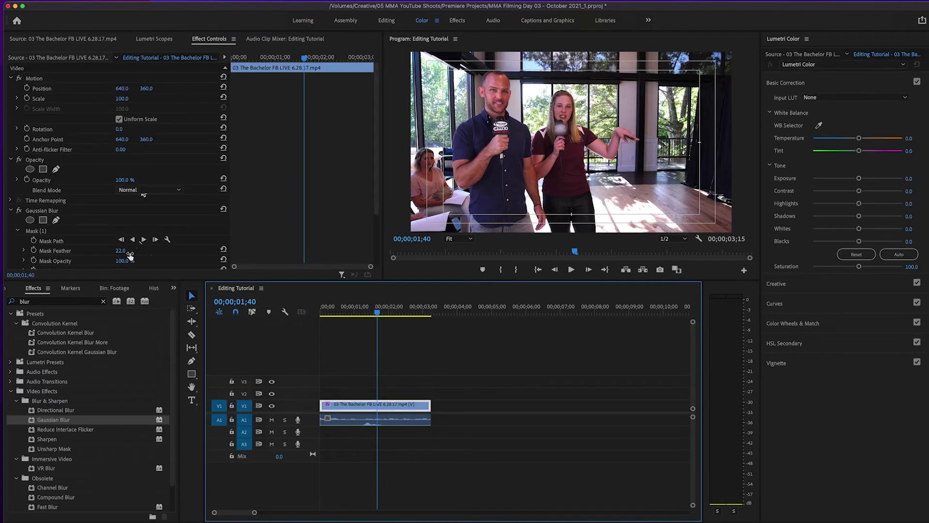
scroll(170, 259, "down", 2)
scroll(132, 242, "down", 3)
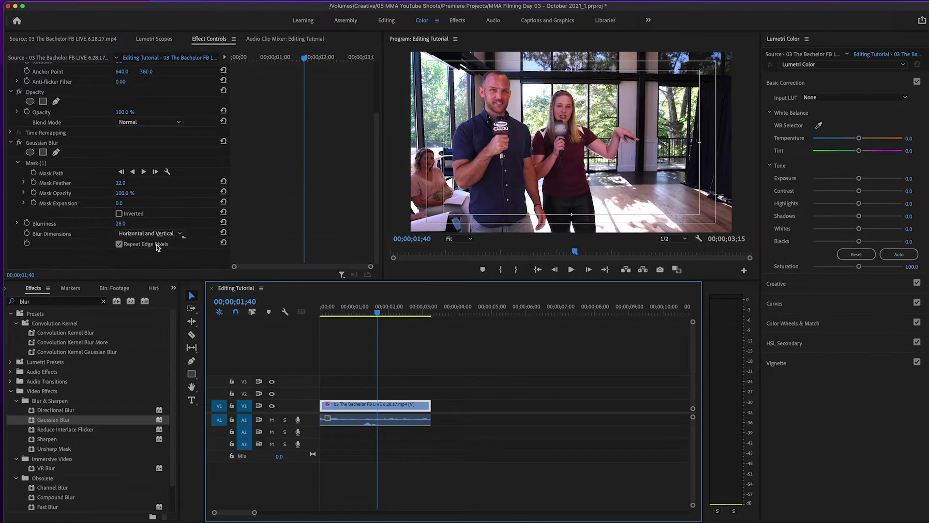
left_click_drag(121, 223, 125, 223)
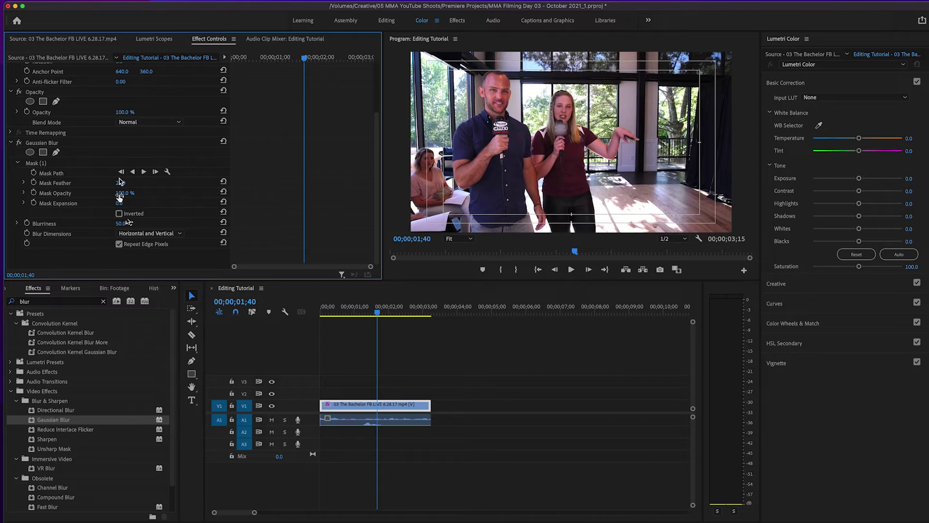
left_click_drag(121, 183, 115, 182)
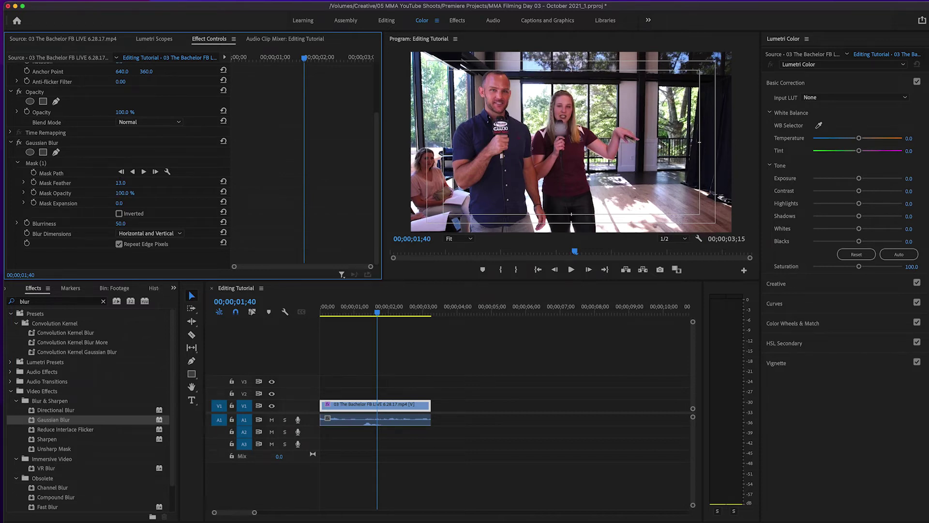
Step: Check the mask outline over the microphone, then deselect the clip and move the playhead back
left_click(51, 166)
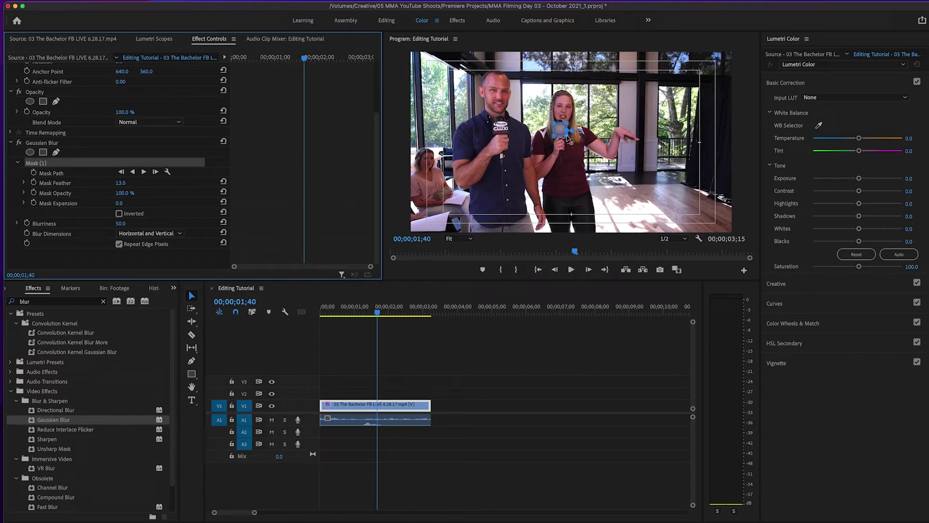
left_click(568, 139)
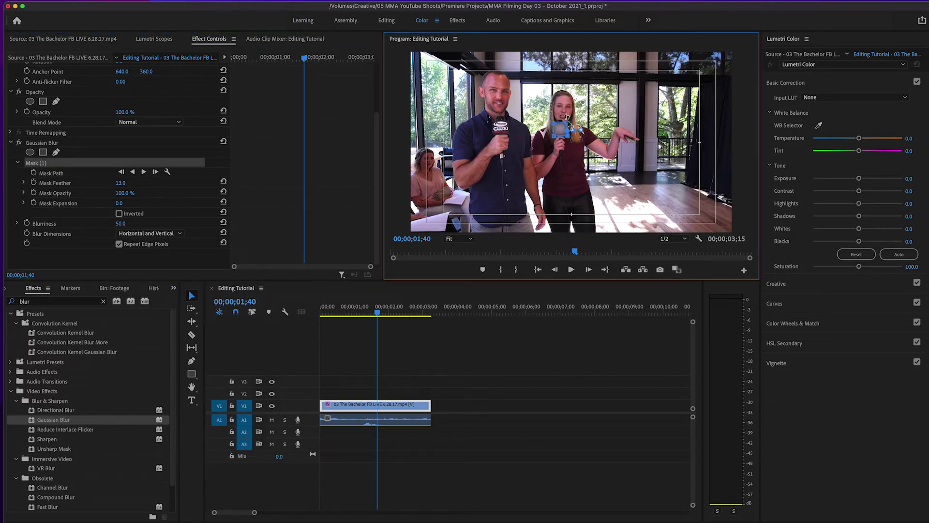
left_click(406, 356)
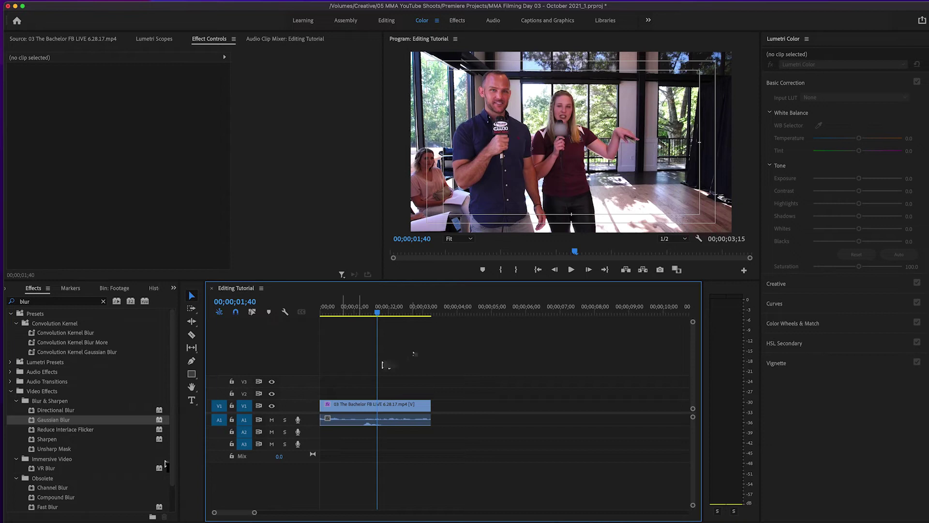
left_click(359, 313)
Step: From 00;00;00;00, track Mask (1) forward so it follows the microphone through the clip
left_click_drag(357, 314, 313, 313)
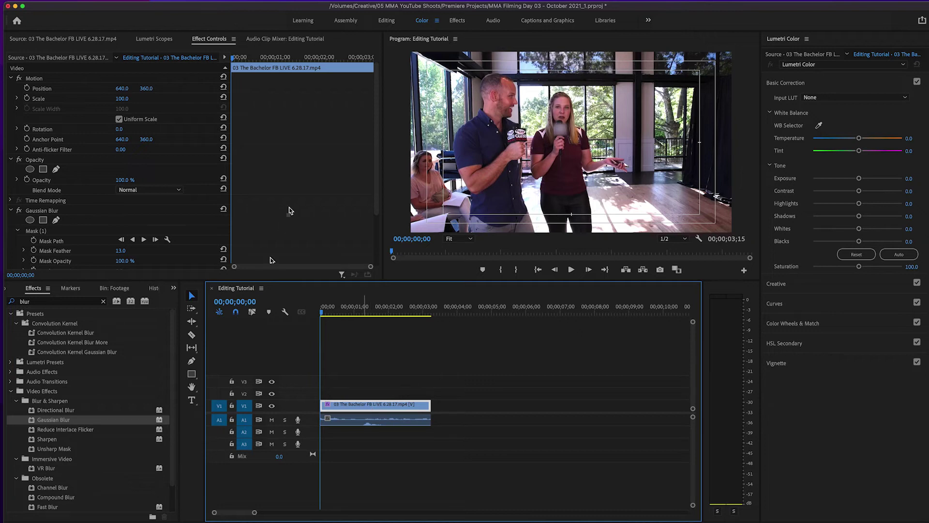
scroll(290, 209, "down", 3)
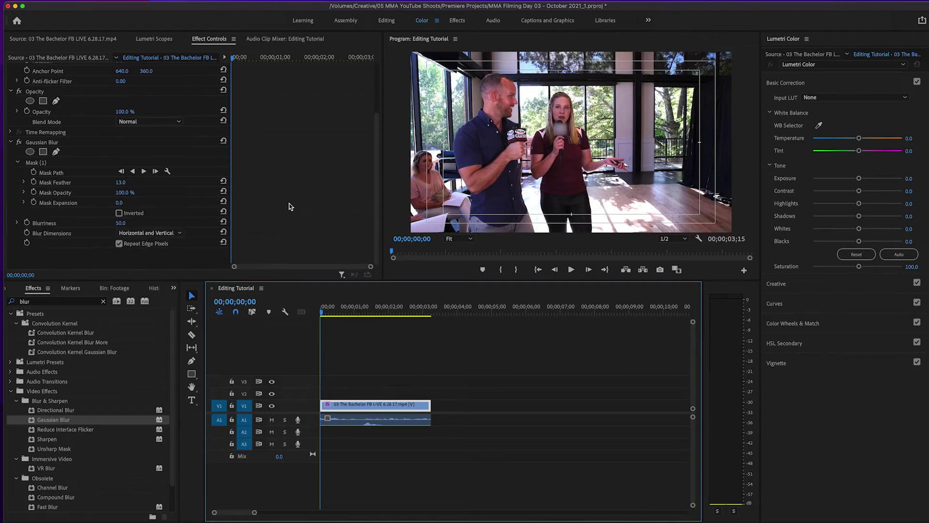
left_click(144, 171)
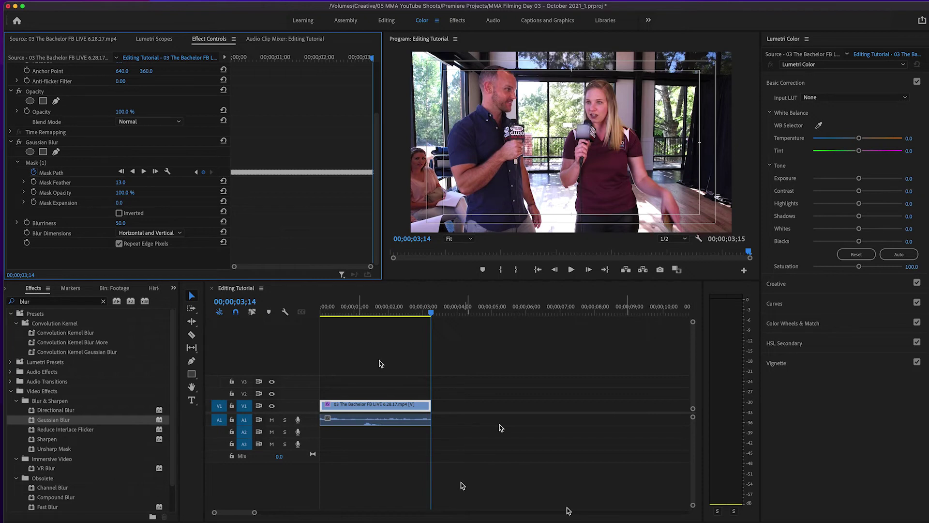
Step: Zoom the timeline and Mask Path keyframes and play back to review the tracked blur
left_click_drag(254, 512, 242, 514)
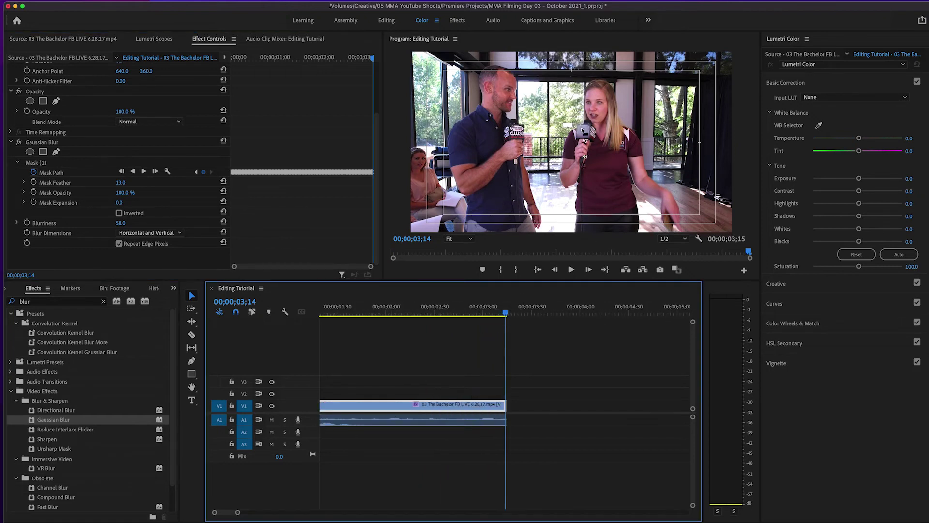
left_click_drag(361, 305, 320, 315)
key("space")
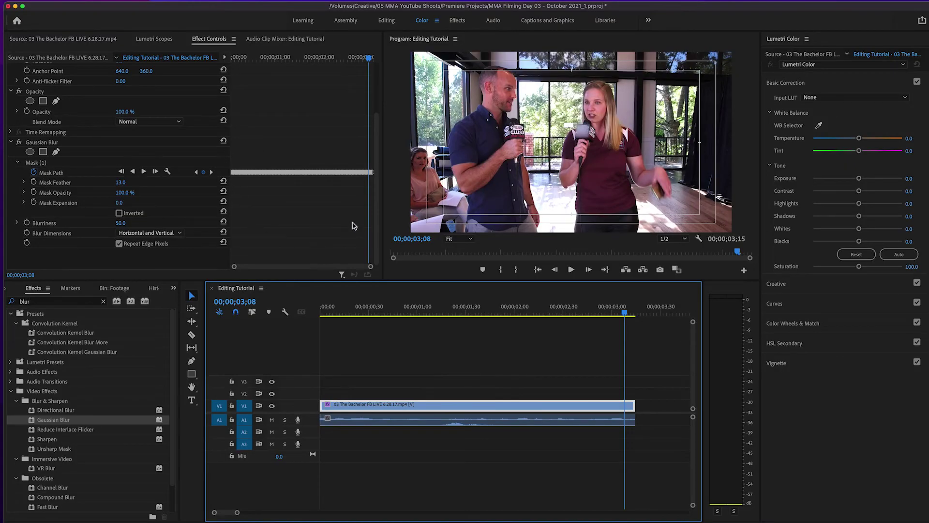
left_click_drag(370, 269, 303, 268)
key("Right")
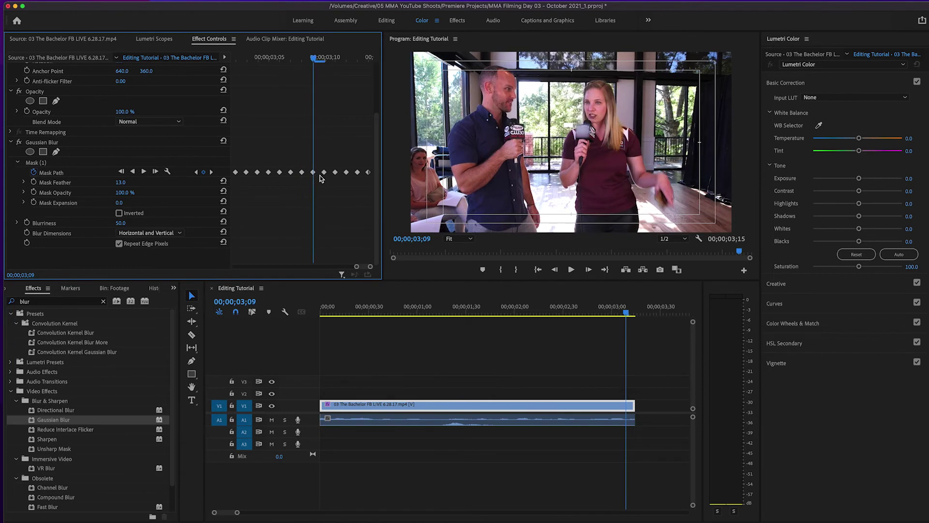
key("space")
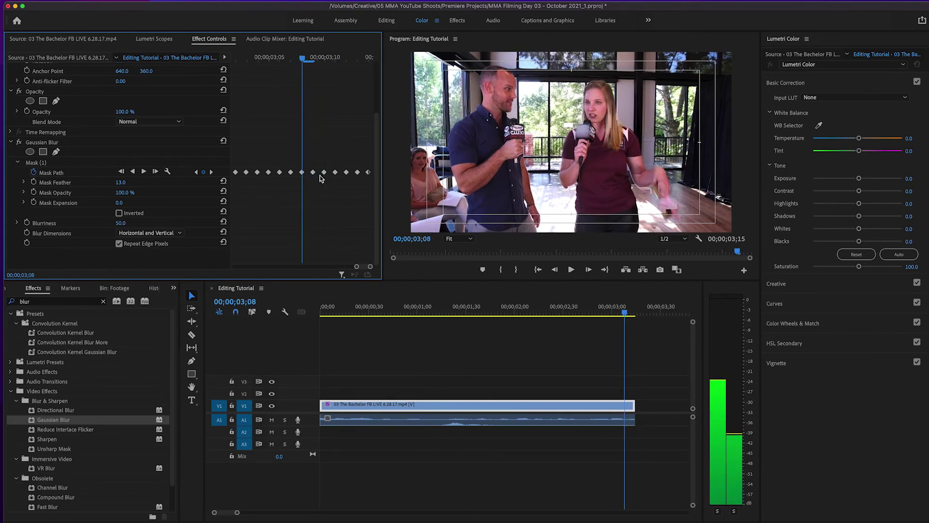
left_click_drag(356, 268, 350, 268)
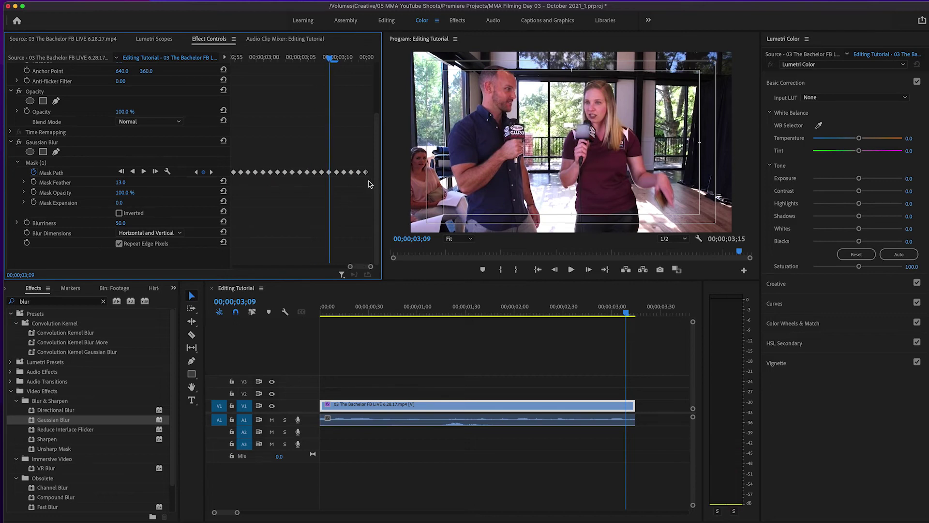
Step: Select the stray Mask Path keyframes after 03;09 and show Mask (1) at 03;13
left_click_drag(368, 181, 333, 163)
left_click_drag(333, 61, 360, 59)
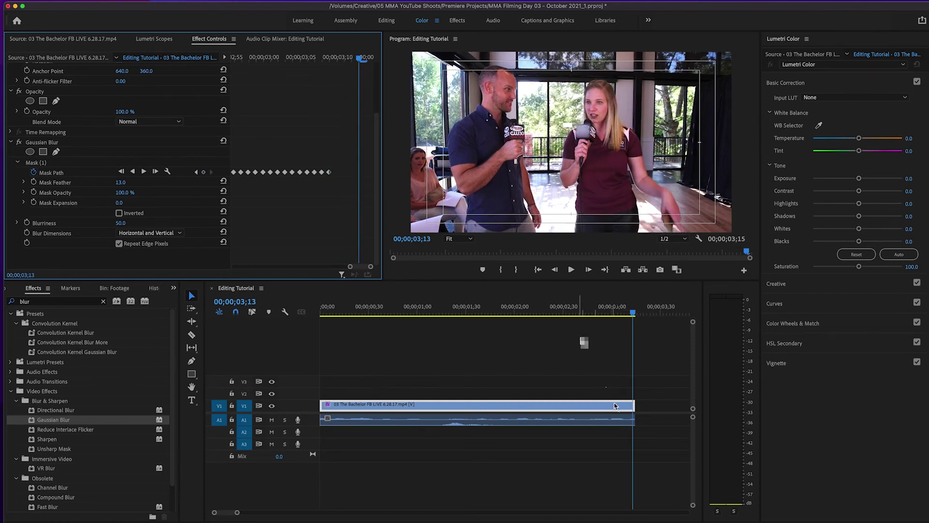
left_click(592, 138)
left_click(584, 131)
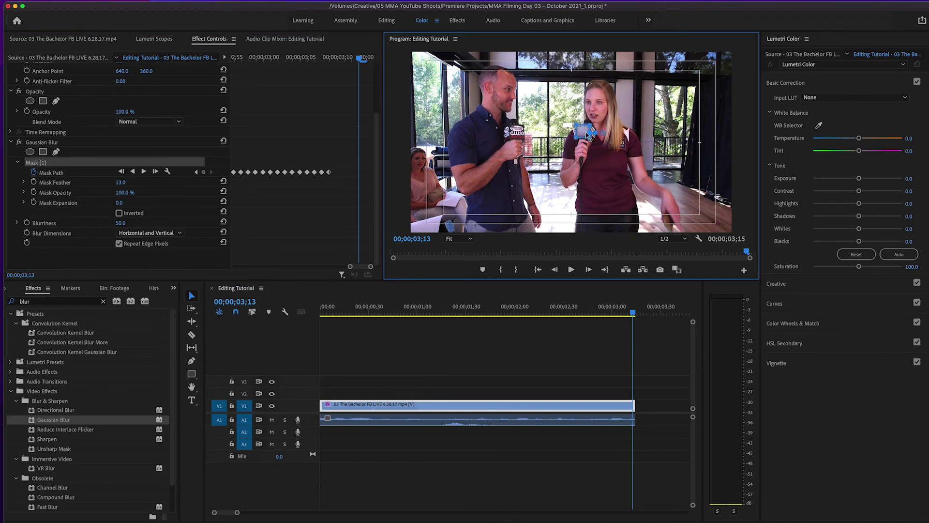